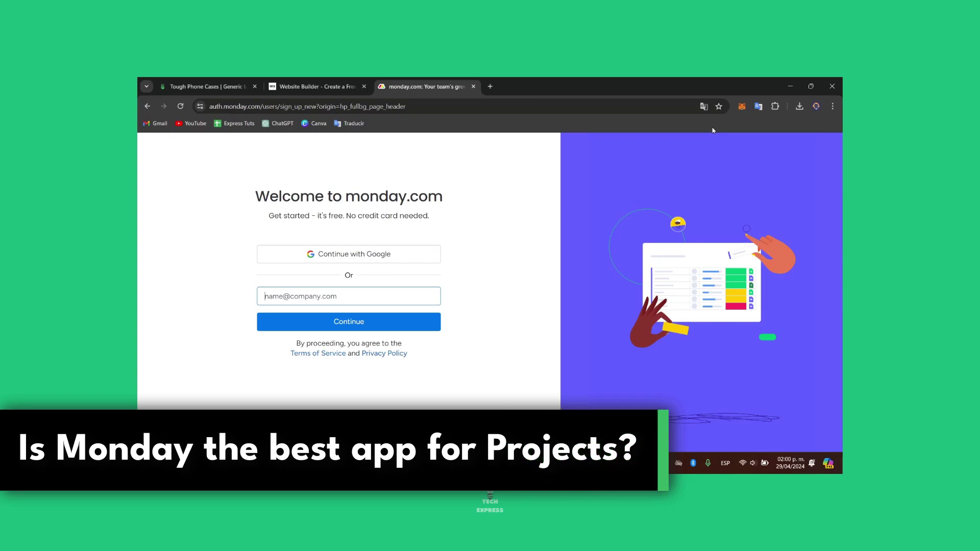
Sign up to monday.com with the first Google account
click(416, 255)
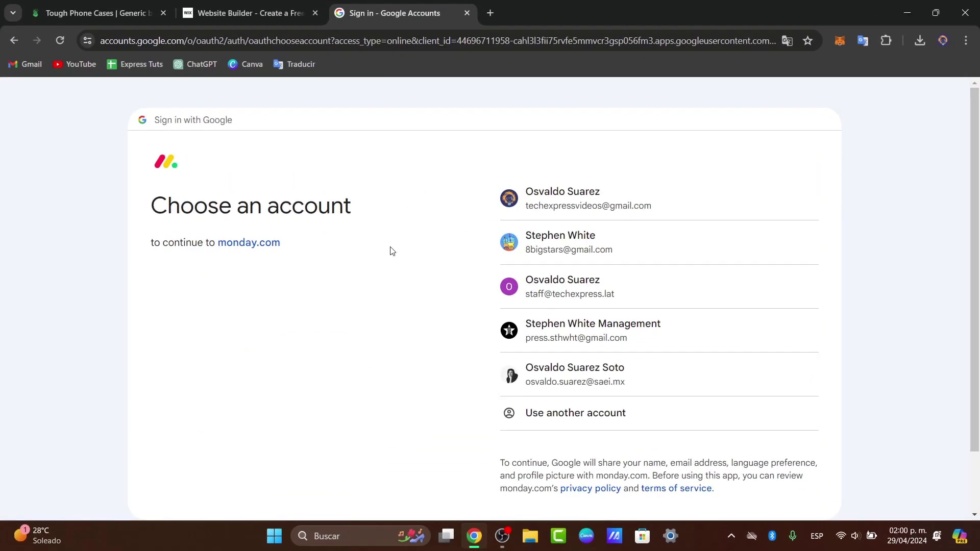
click(644, 192)
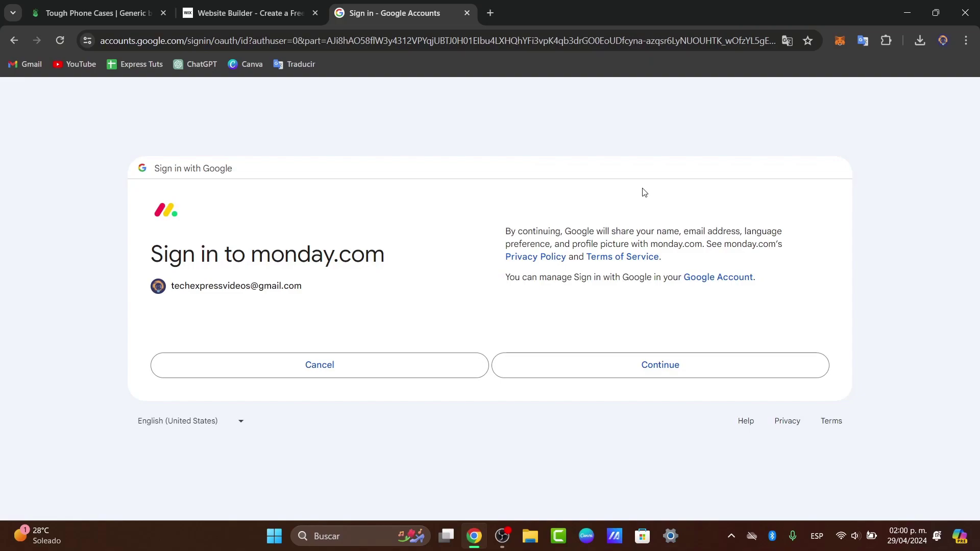
click(728, 365)
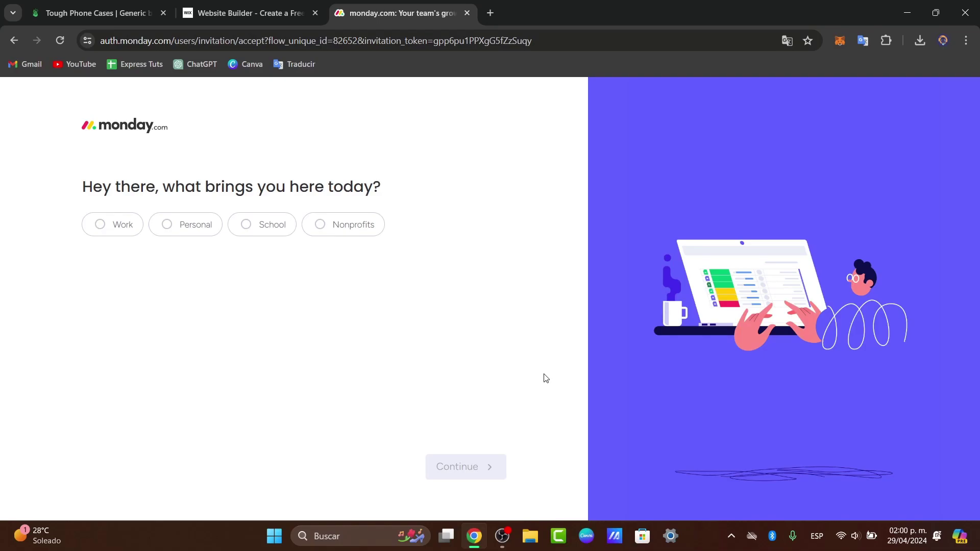
Open the monday.com homepage in a new tab and scroll through its product sections
click(490, 13)
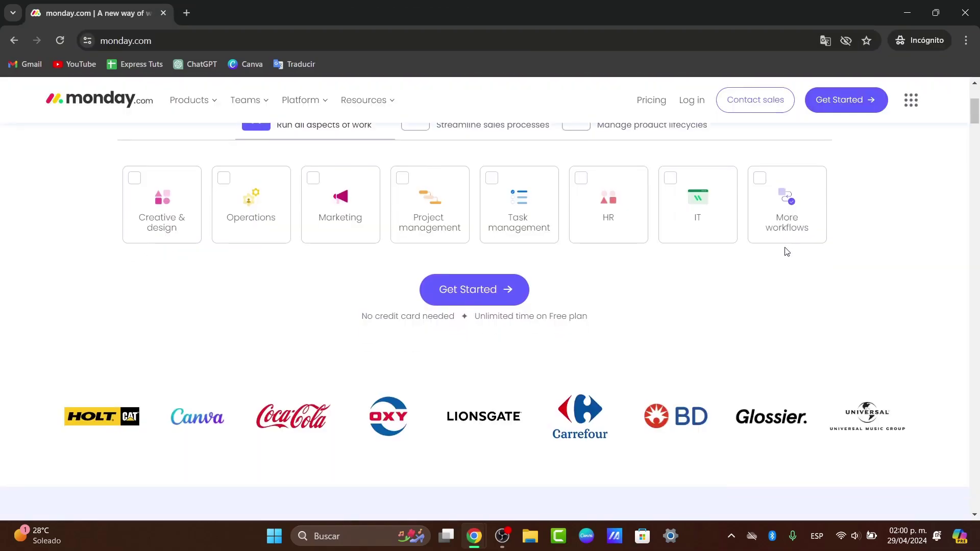
scroll(792, 247, down, 2)
scroll(826, 249, down, 10)
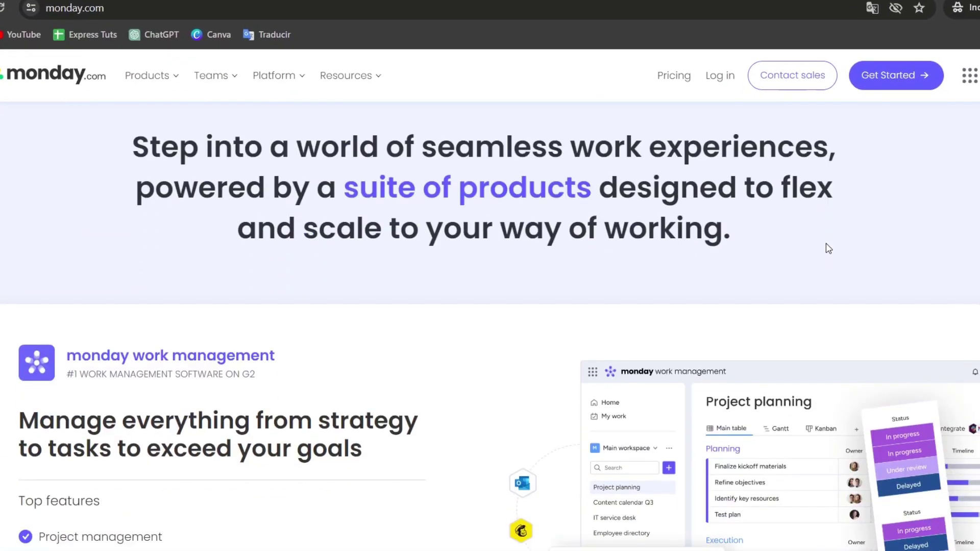
scroll(828, 248, down, 2)
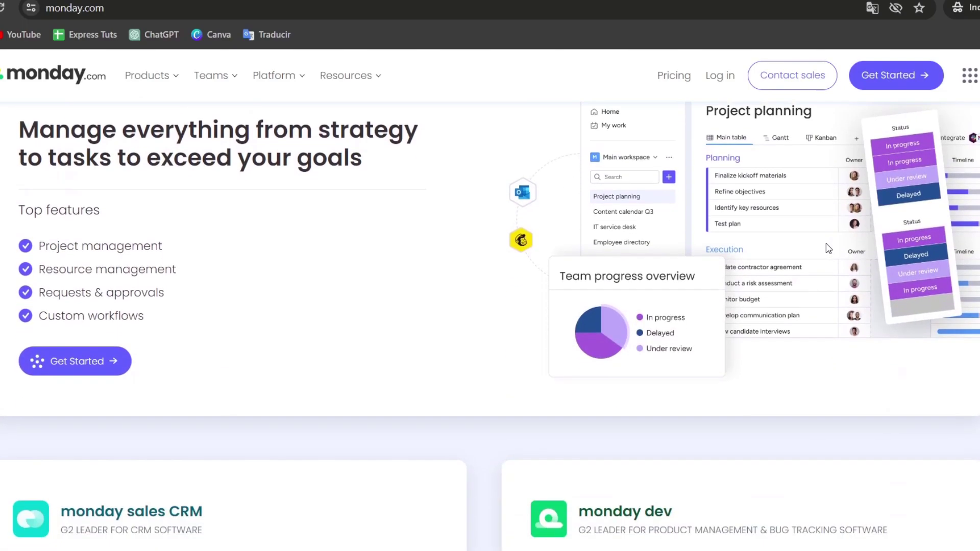
scroll(828, 248, down, 7)
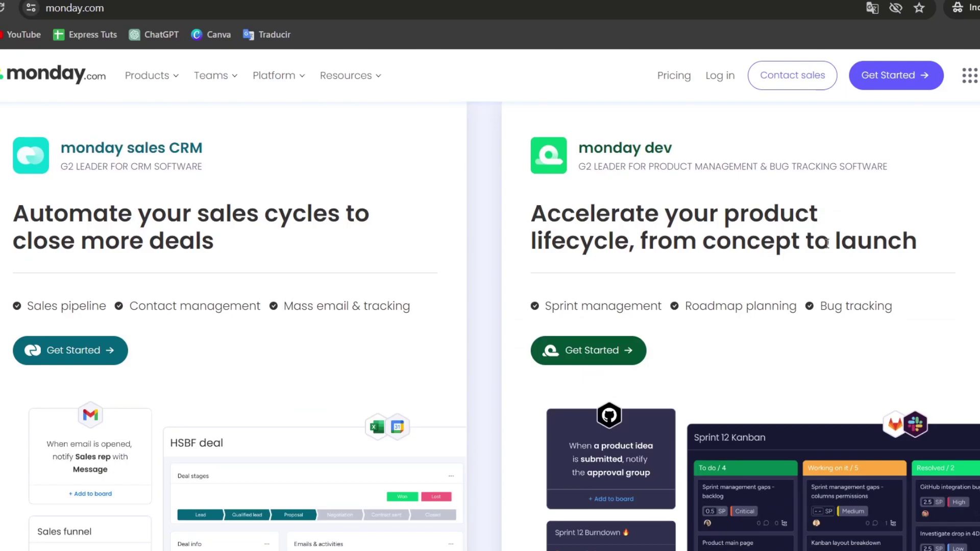
scroll(827, 244, down, 1)
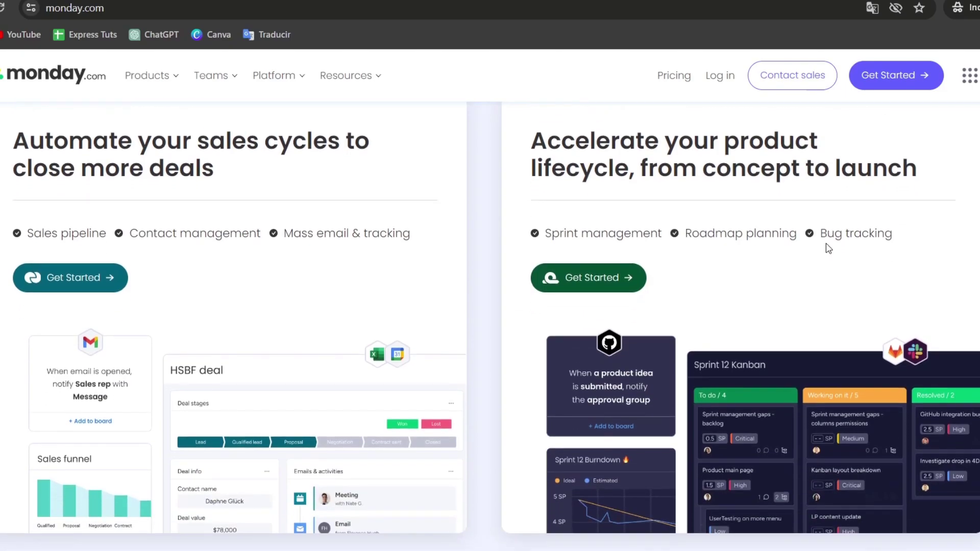
scroll(828, 249, down, 7)
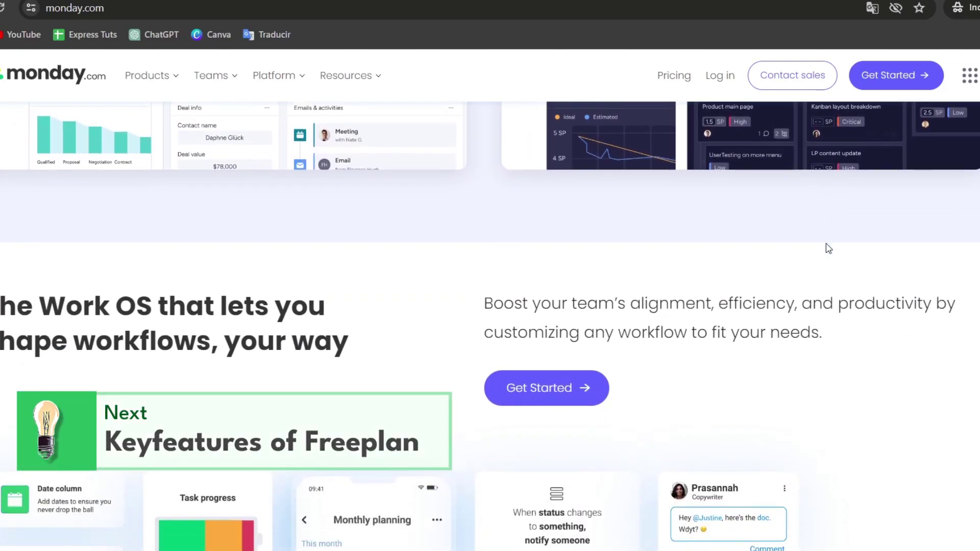
scroll(828, 248, down, 1)
scroll(828, 249, down, 2)
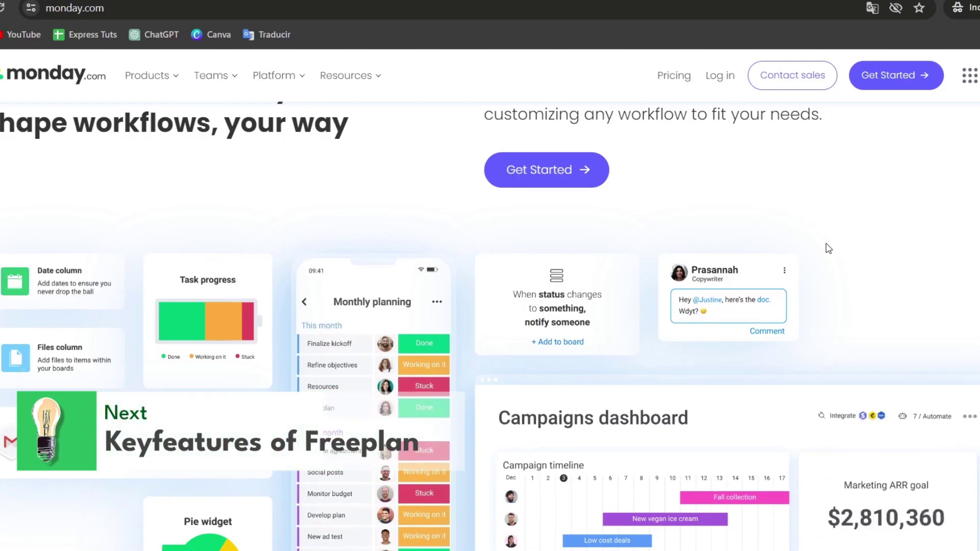
scroll(828, 248, down, 3)
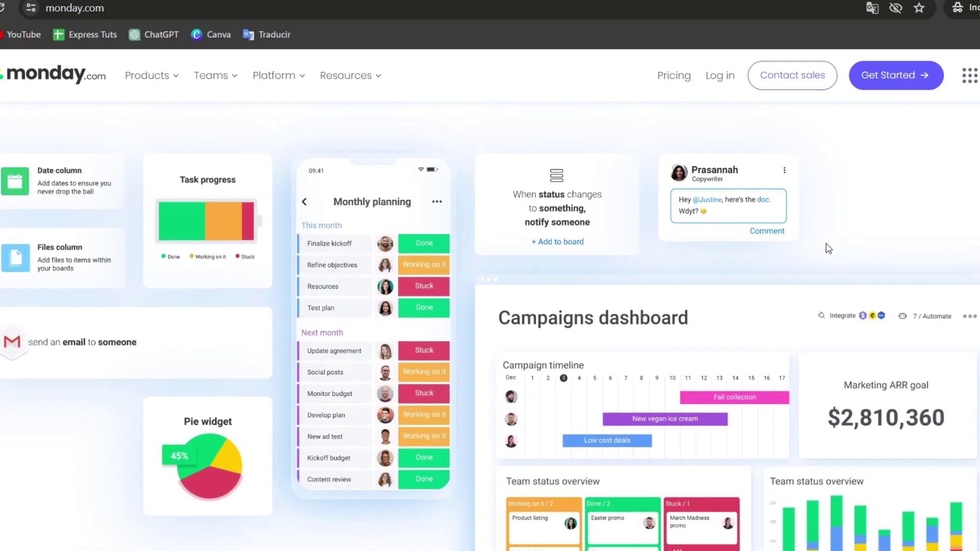
scroll(828, 249, down, 7)
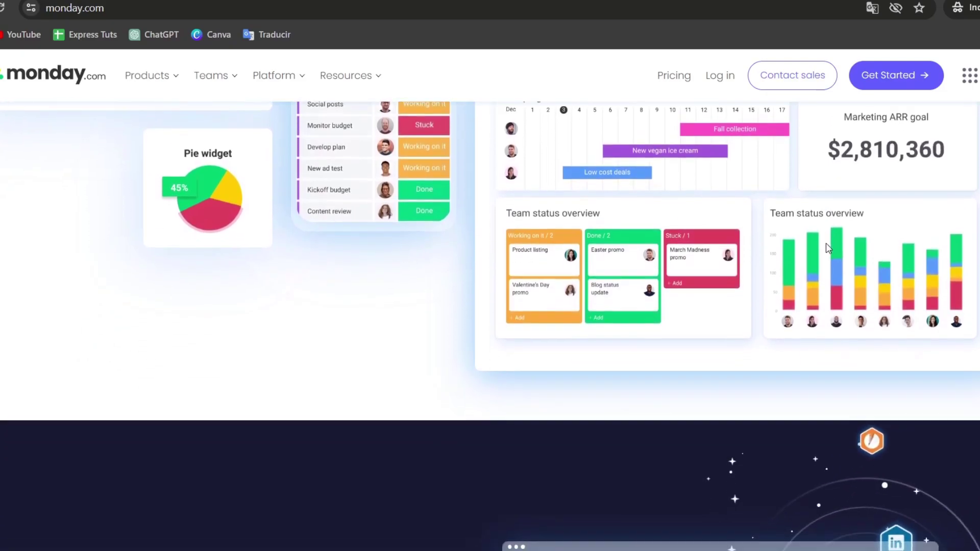
scroll(828, 249, down, 3)
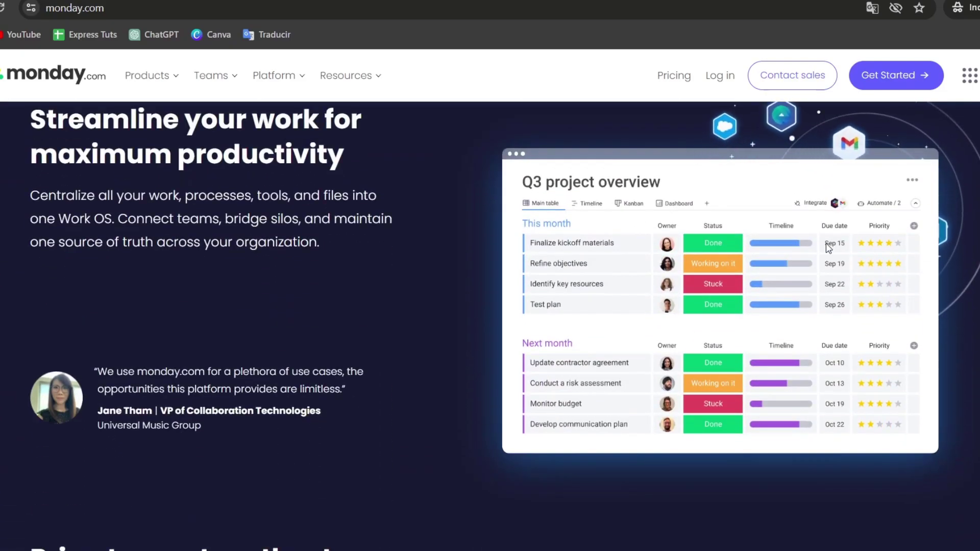
scroll(828, 248, up, 4)
scroll(826, 244, down, 10)
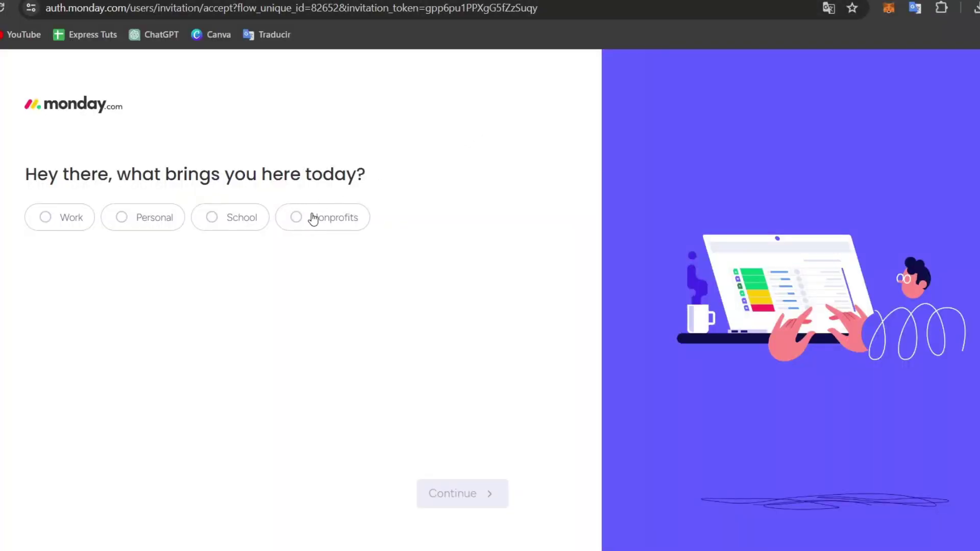
Answer the onboarding survey as Nonprofits and postpone inviting teammates
click(313, 217)
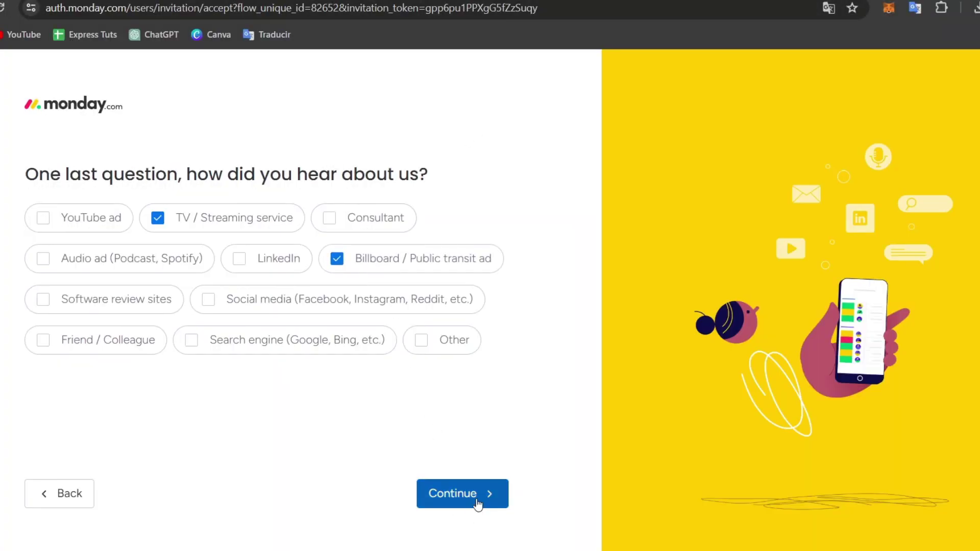
click(478, 504)
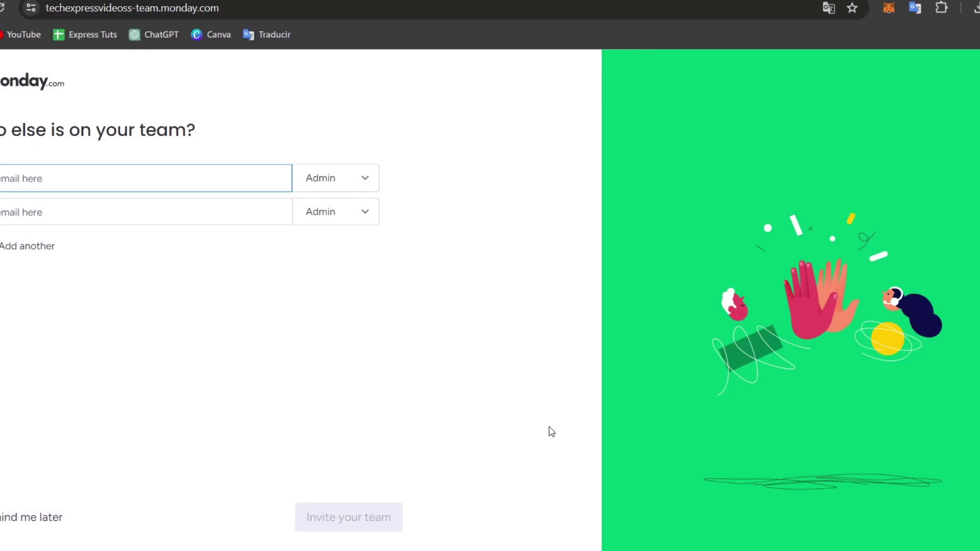
click(51, 517)
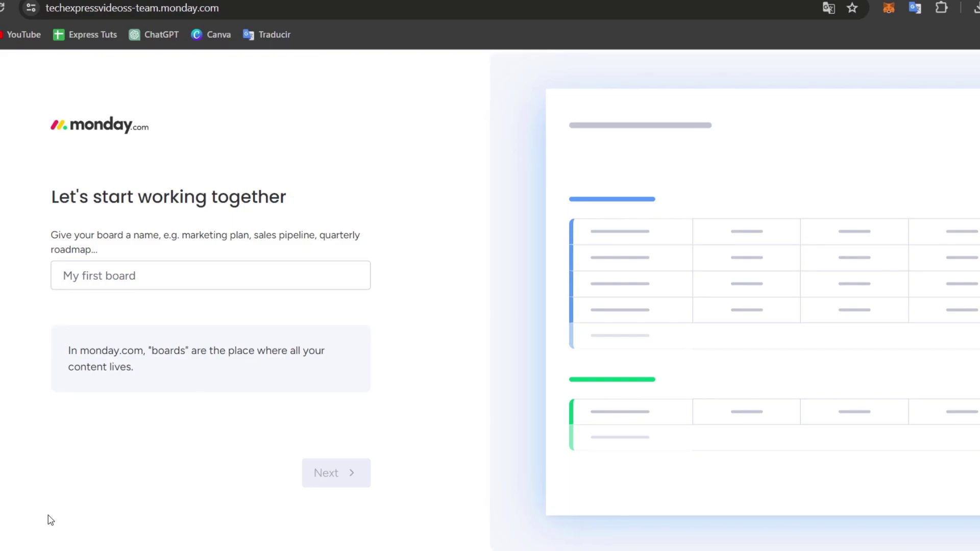
Create board 'uoi', keeping the default columns, item type and table layout
click(247, 262)
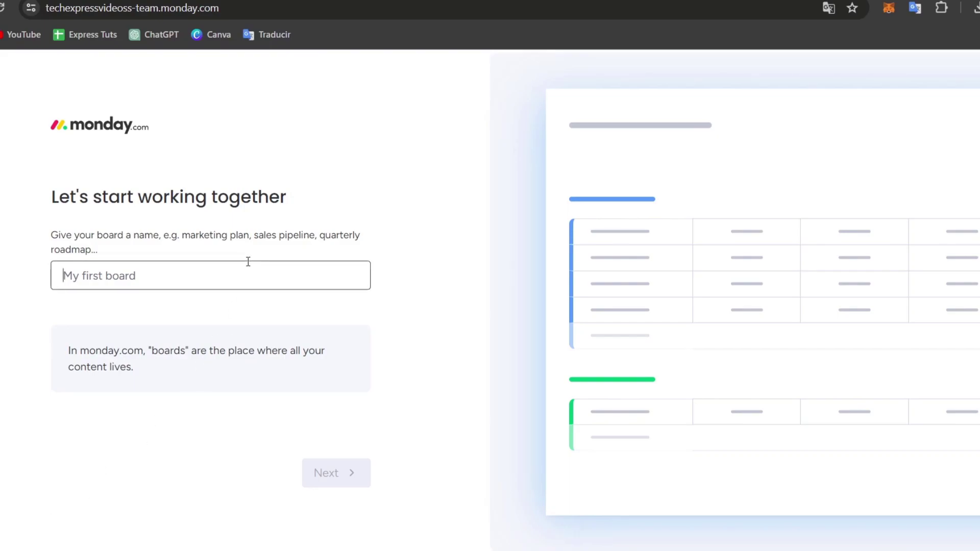
text(uoi)
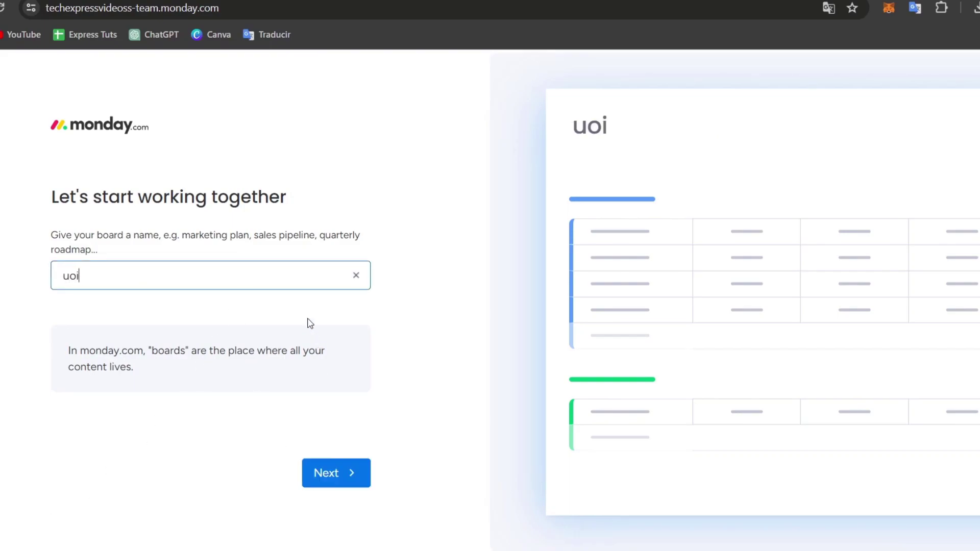
click(330, 474)
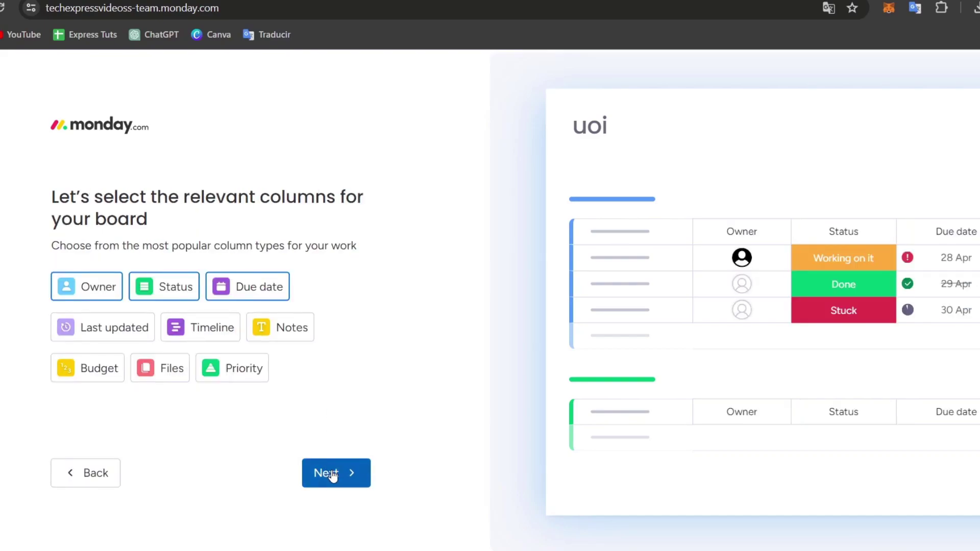
click(333, 474)
click(332, 474)
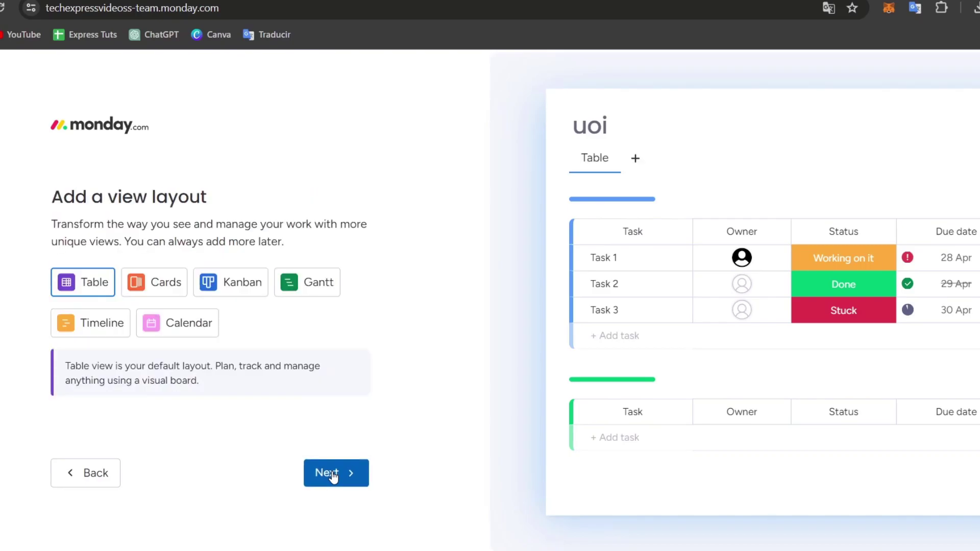
click(334, 474)
click(335, 475)
click(335, 475)
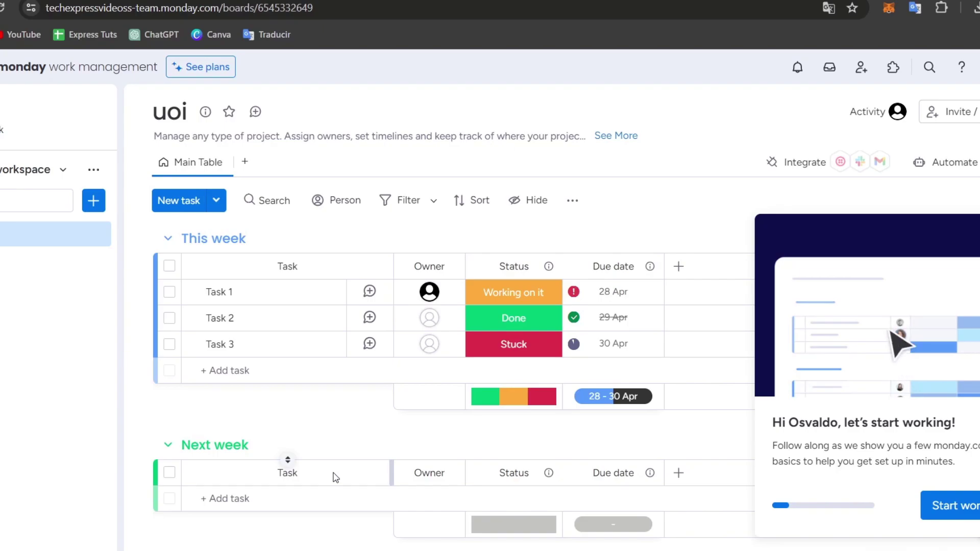
Open the pricing plans and highlight the Basic plan's Unlimited and 5 GB storage values
click(199, 67)
scroll(463, 225, down, 15)
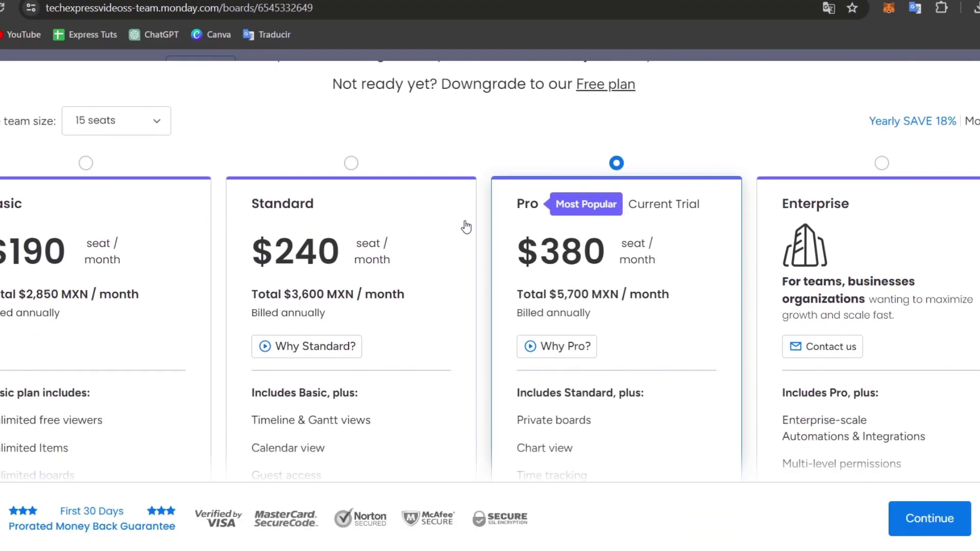
scroll(564, 290, up, 2)
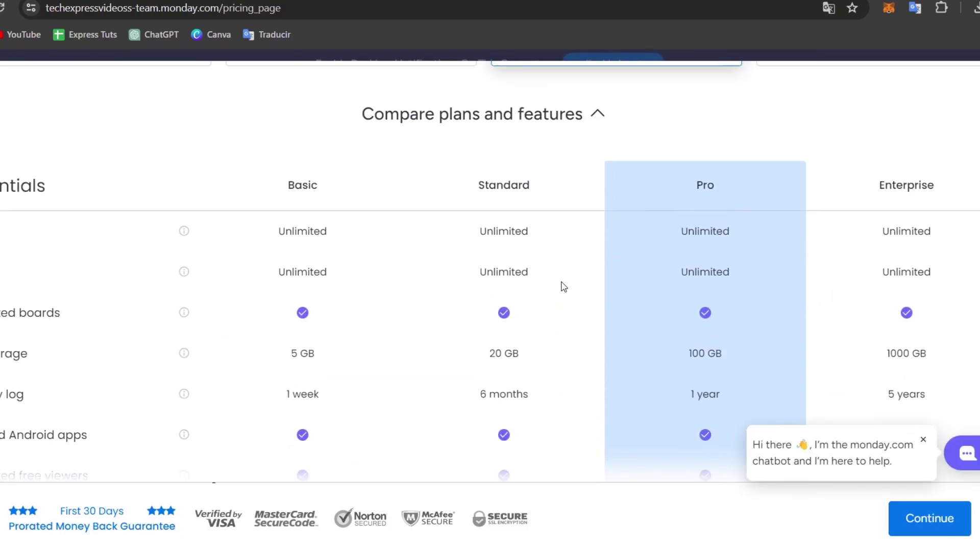
scroll(562, 284, down, 1)
drag(276, 173, 333, 177)
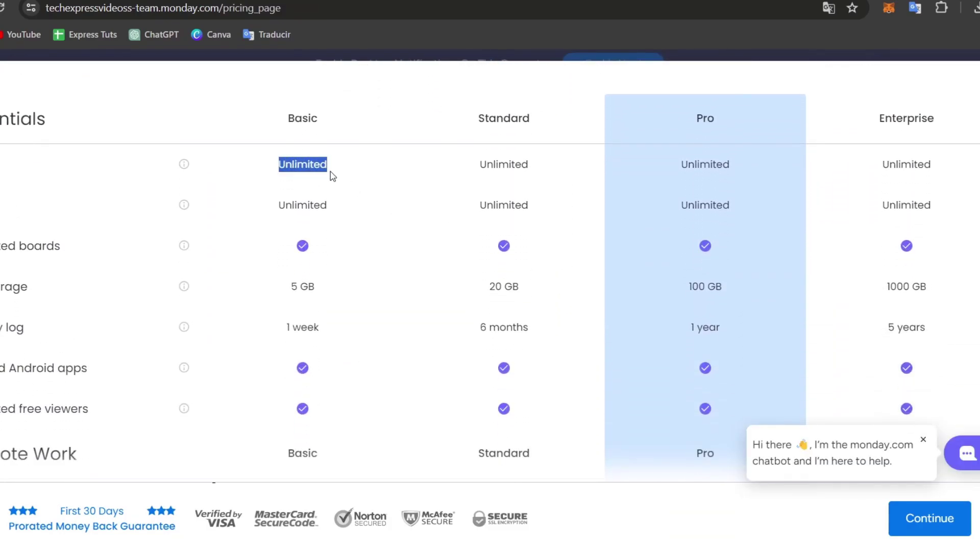
drag(280, 207, 327, 204)
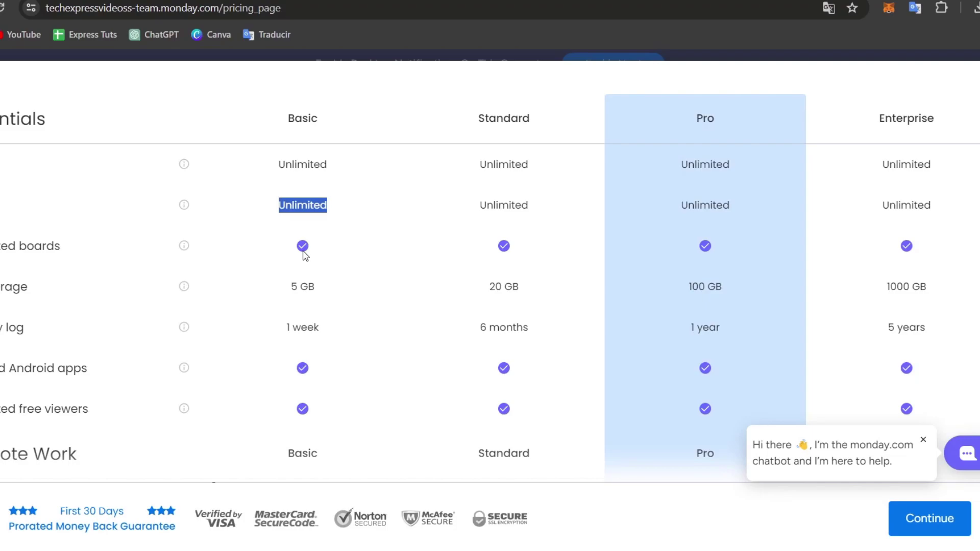
drag(289, 286, 319, 298)
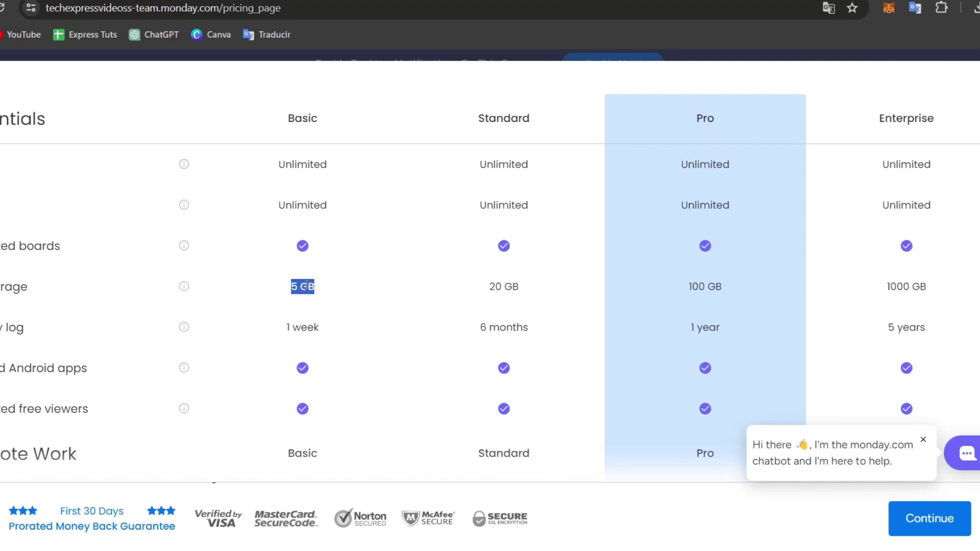
scroll(329, 337, down, 1)
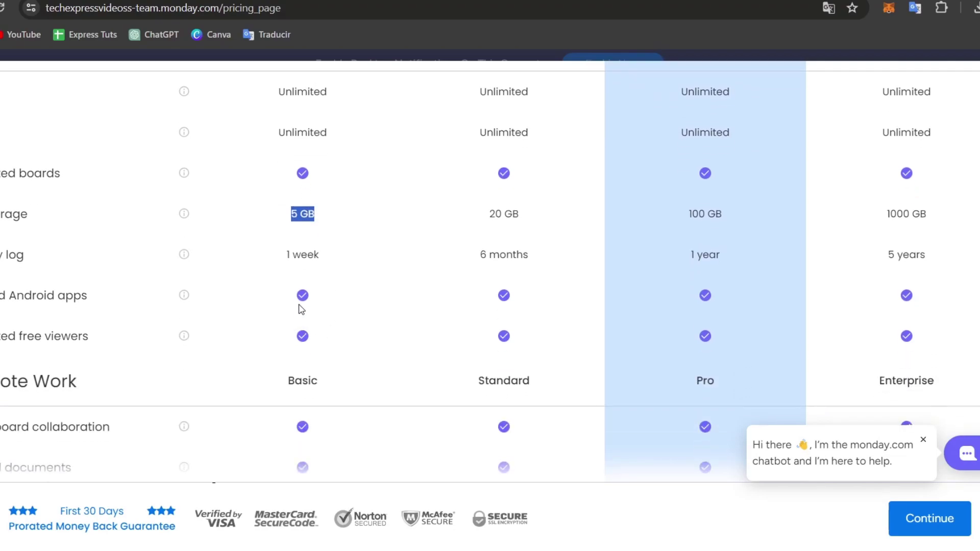
scroll(310, 339, down, 2)
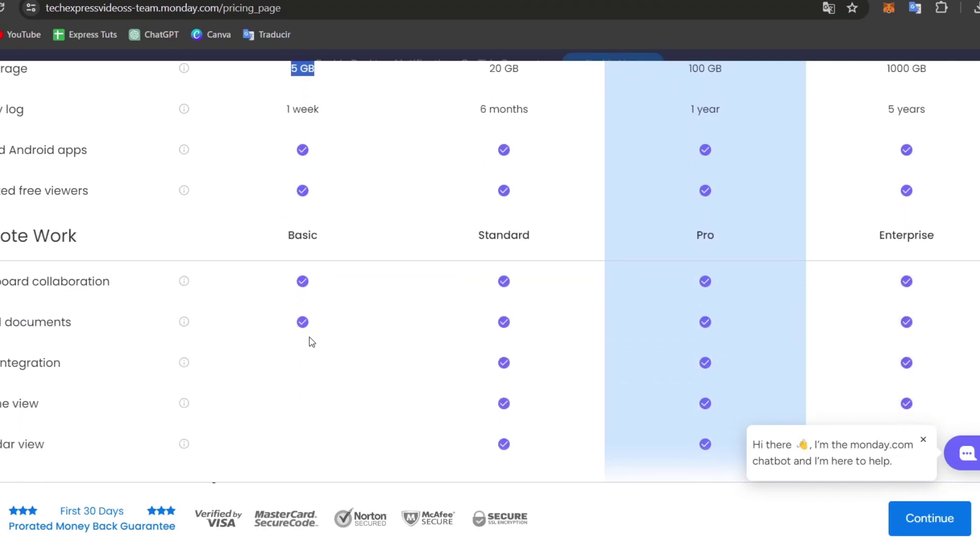
click(313, 283)
Finish reviewing the plans, close them, and glance at the notifications panel
scroll(316, 324, down, 4)
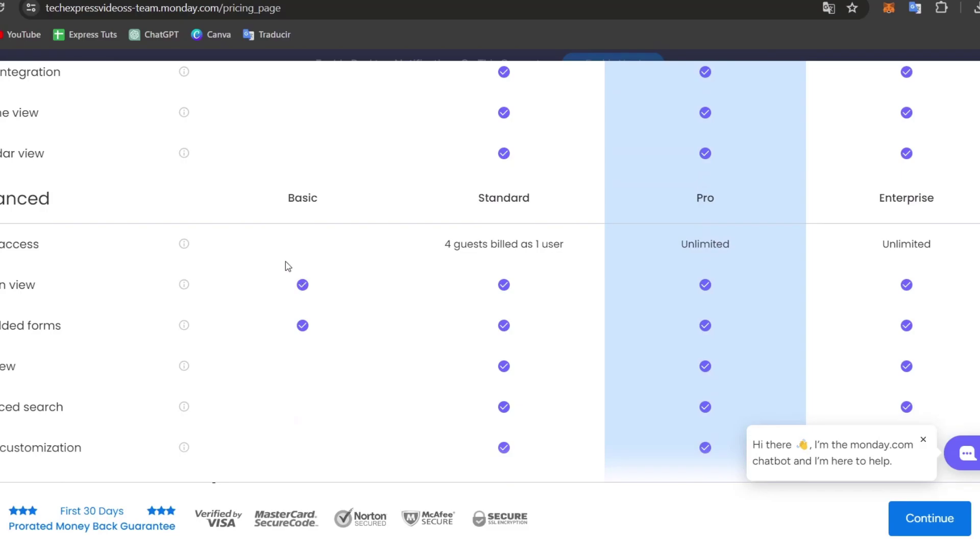
scroll(327, 347, down, 8)
scroll(335, 355, down, 15)
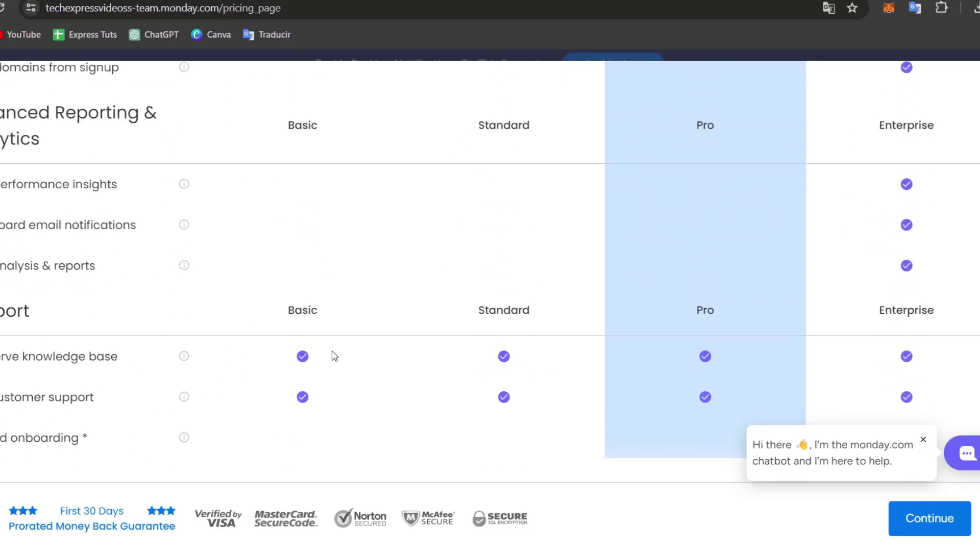
scroll(333, 356, up, 20)
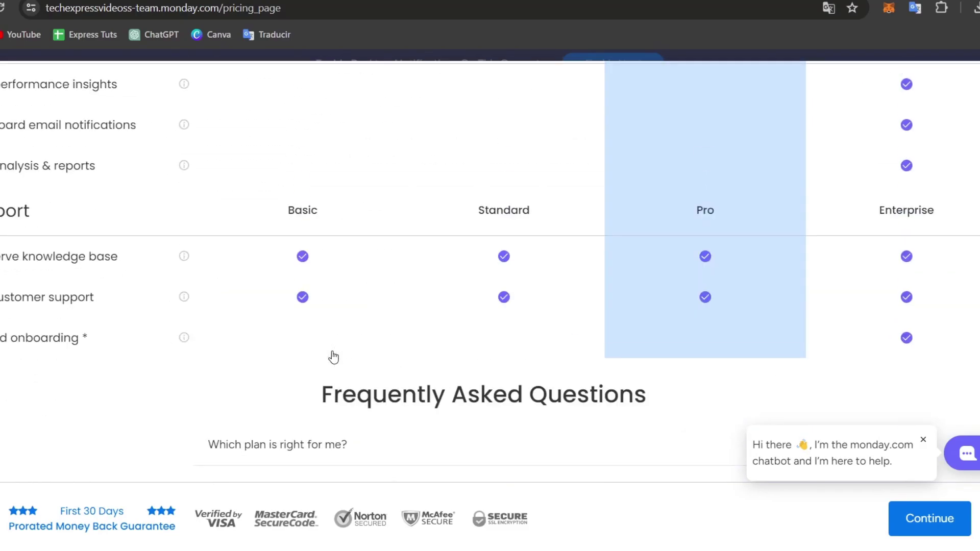
scroll(333, 356, up, 2)
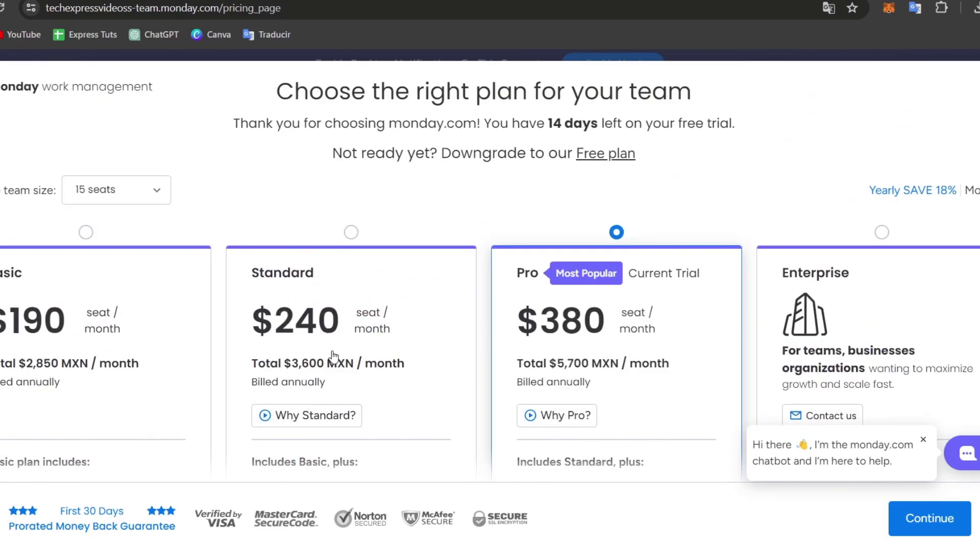
key(Escape)
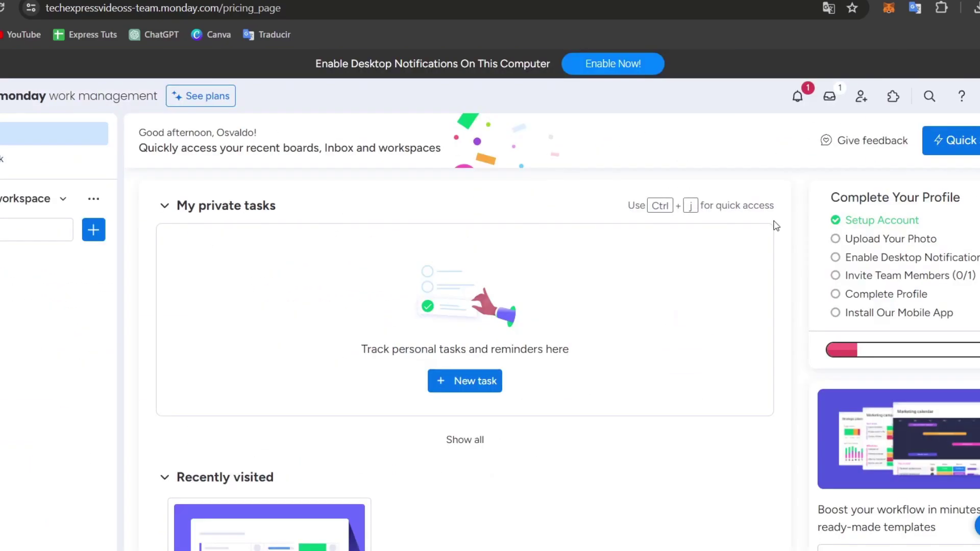
click(796, 99)
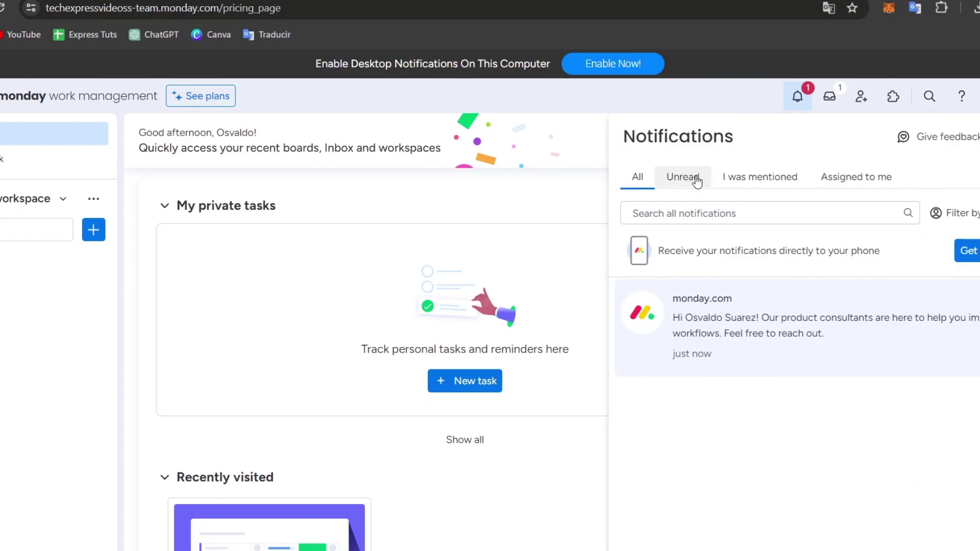
key(Escape)
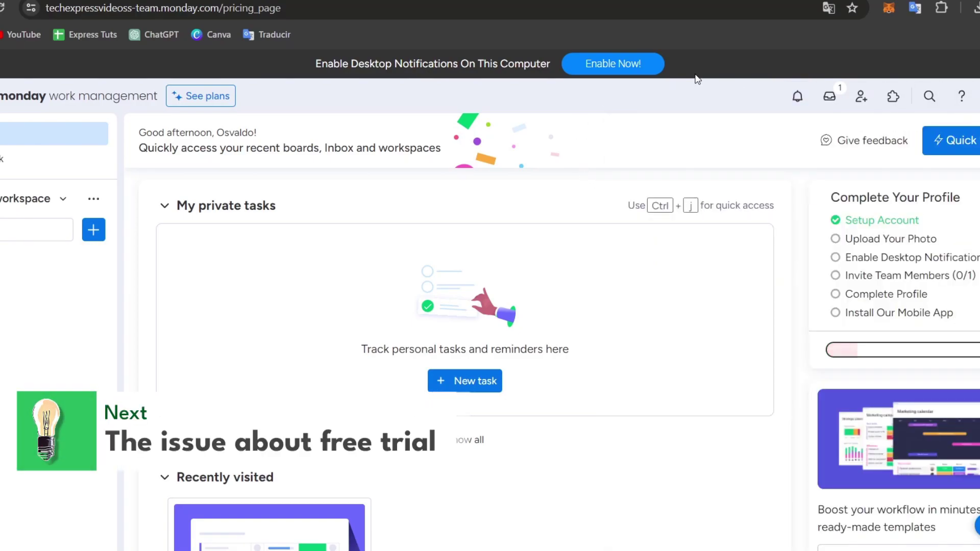
click(200, 95)
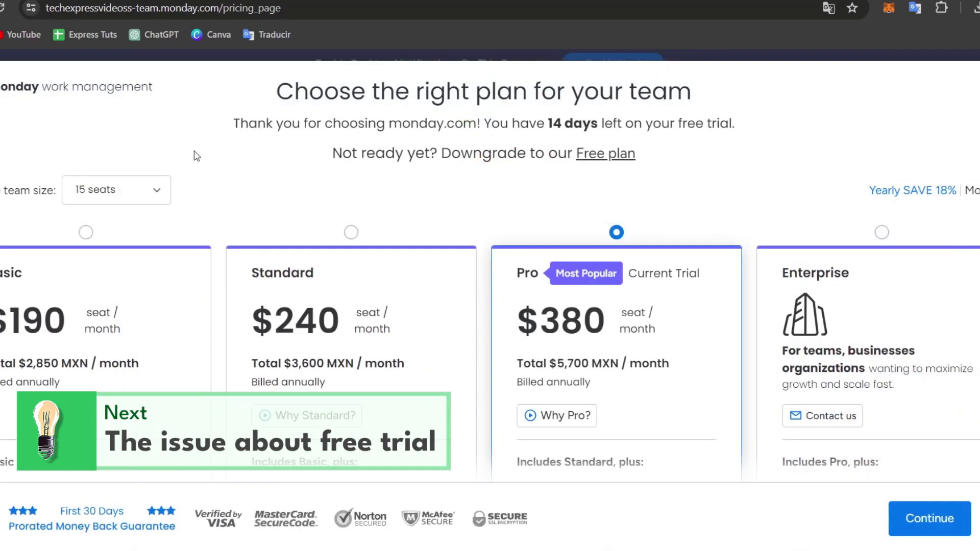
drag(556, 123, 752, 125)
scroll(694, 266, down, 1)
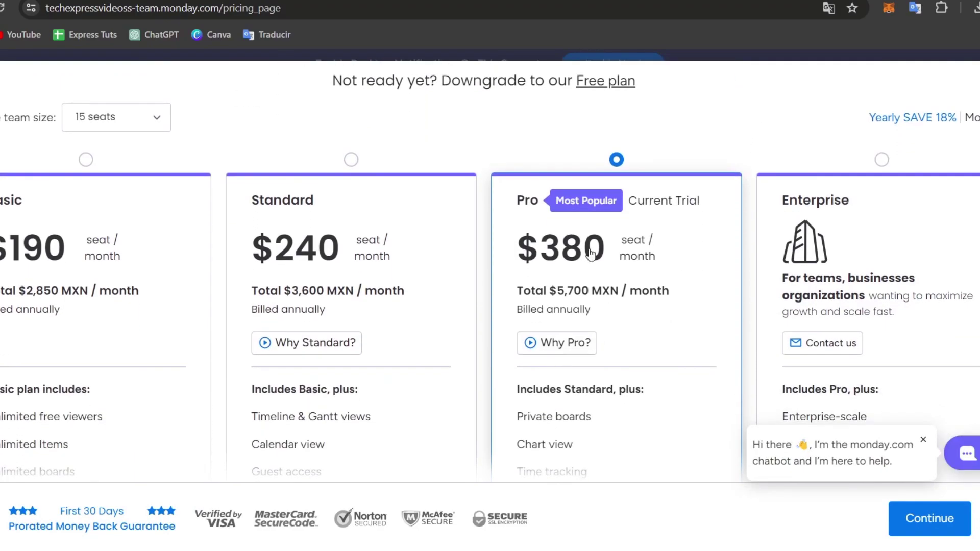
click(86, 161)
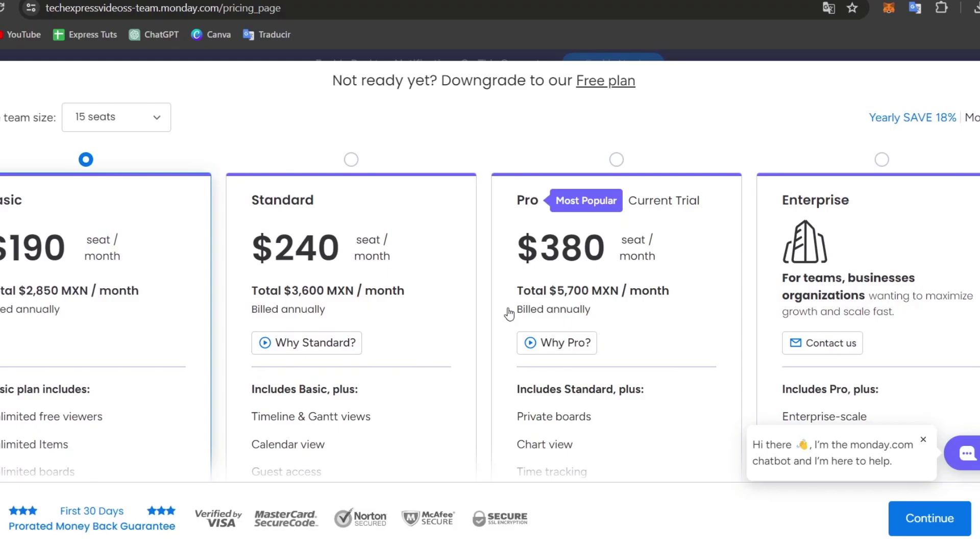
scroll(508, 312, up, 1)
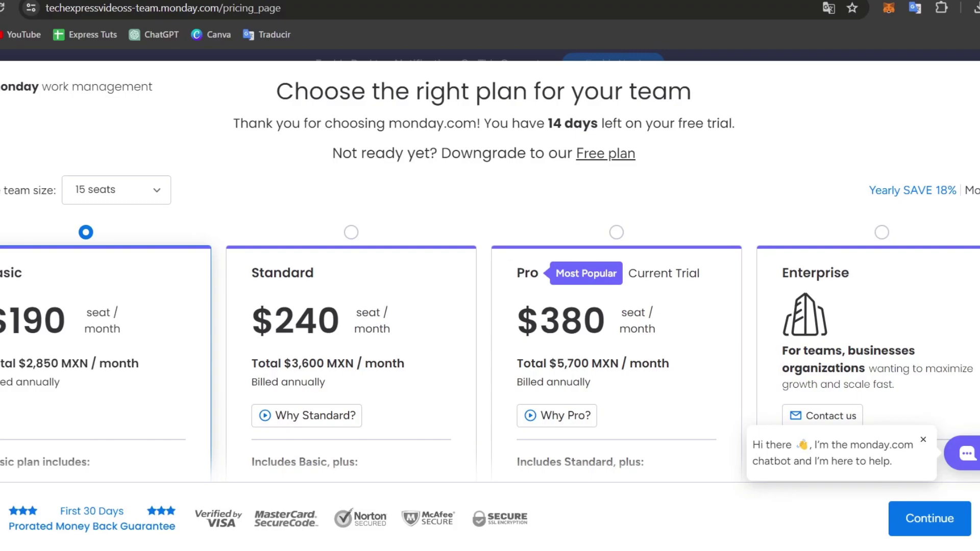
click(618, 232)
drag(525, 281, 539, 278)
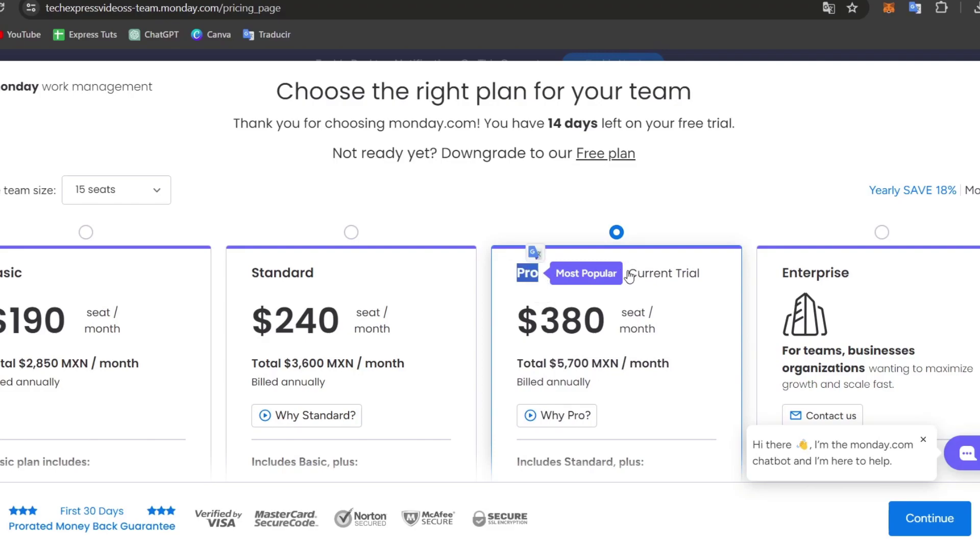
drag(629, 276, 703, 278)
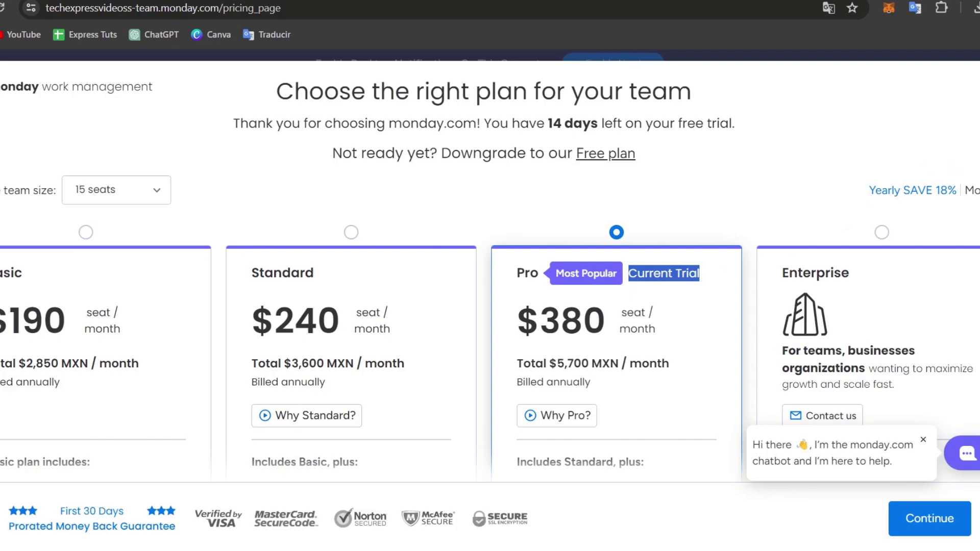
drag(548, 124, 603, 128)
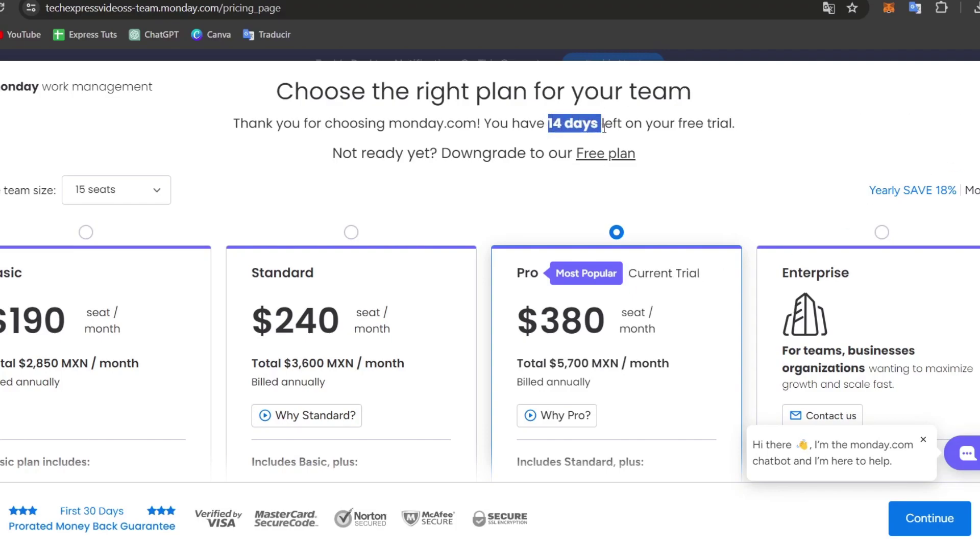
key(Escape)
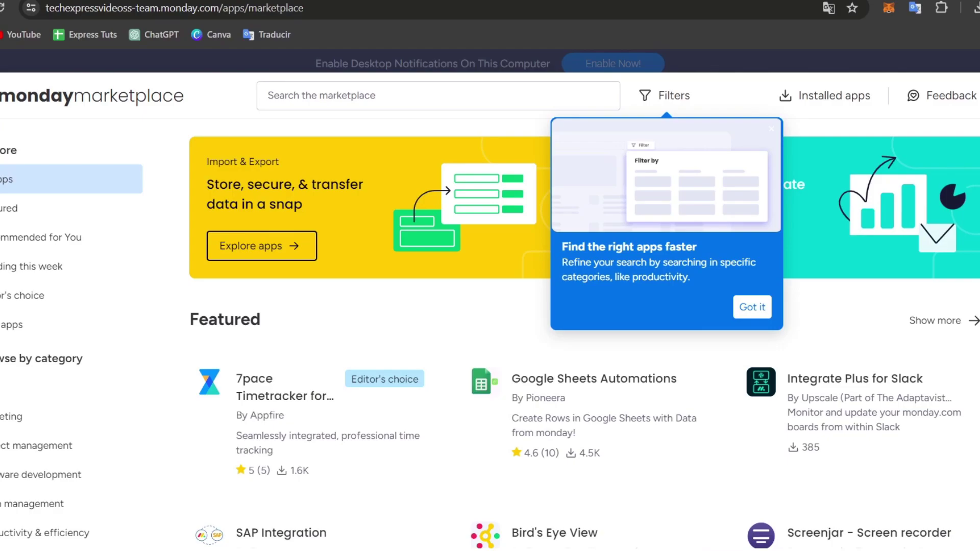
scroll(791, 309, down, 5)
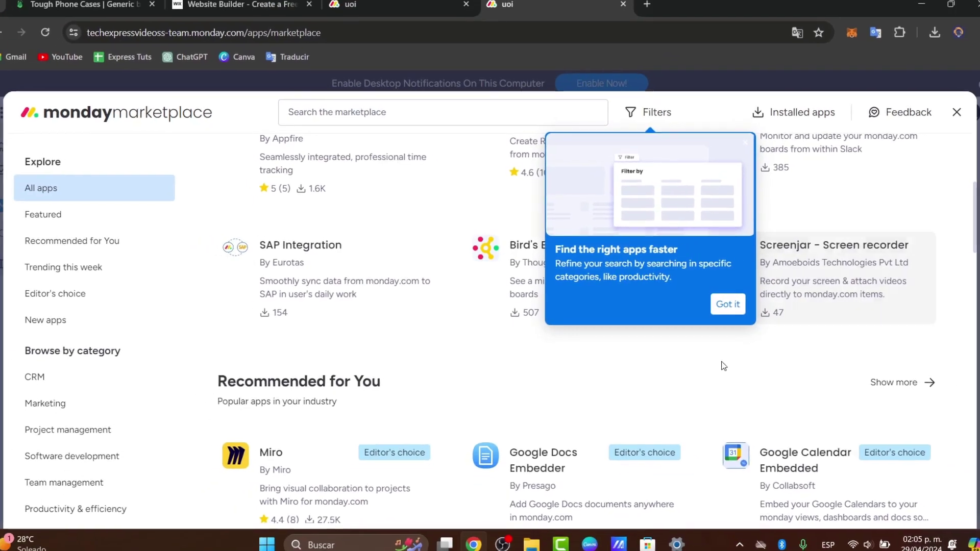
scroll(546, 443, down, 6)
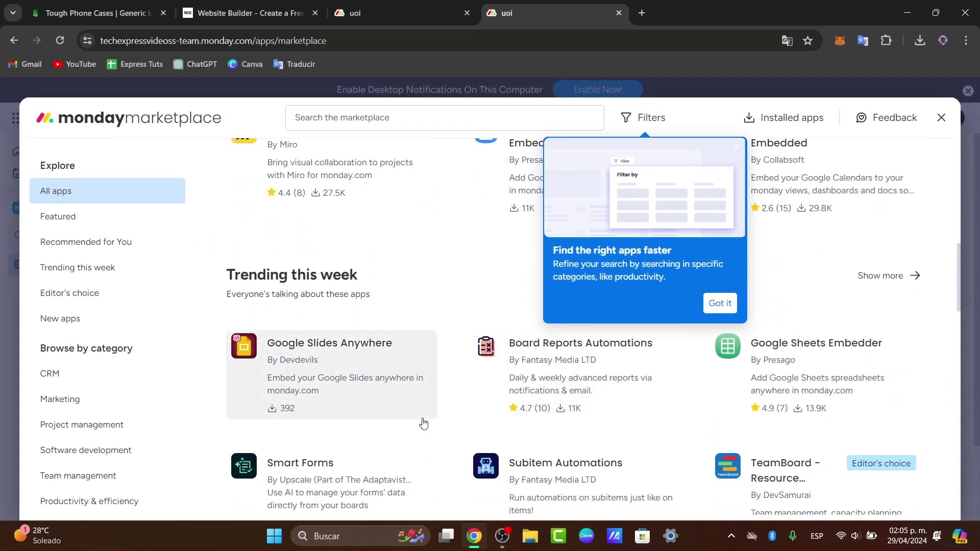
Close the apps marketplace and return to the Main Table view
click(942, 118)
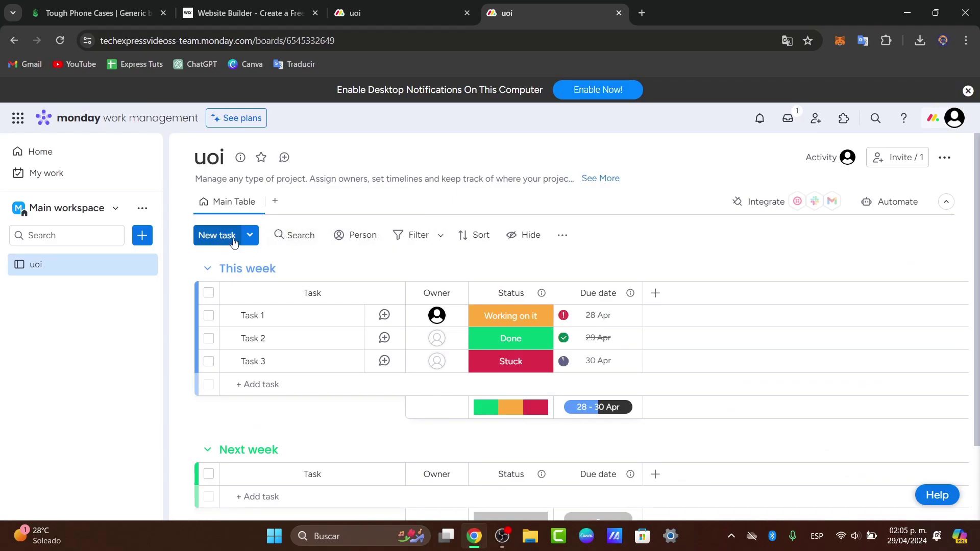
scroll(516, 351, down, 2)
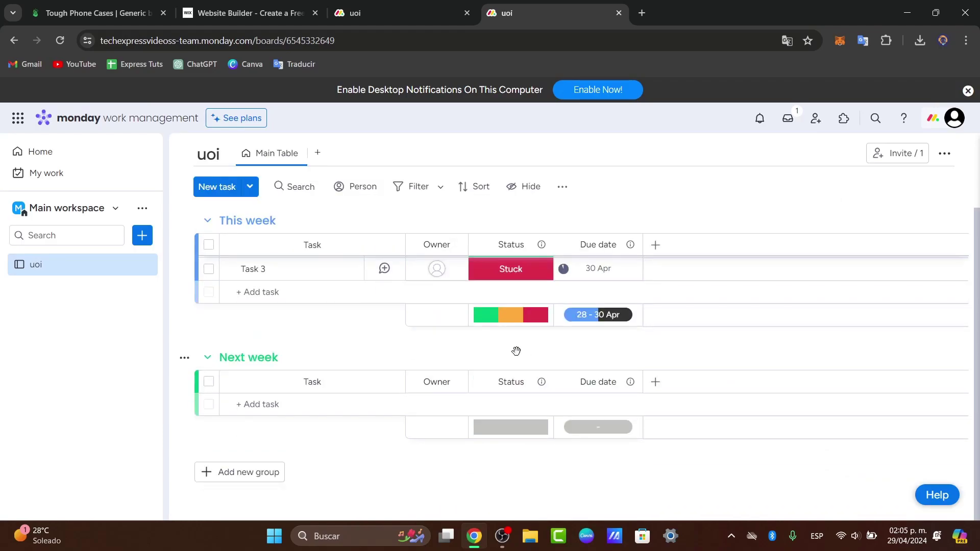
scroll(512, 351, up, 2)
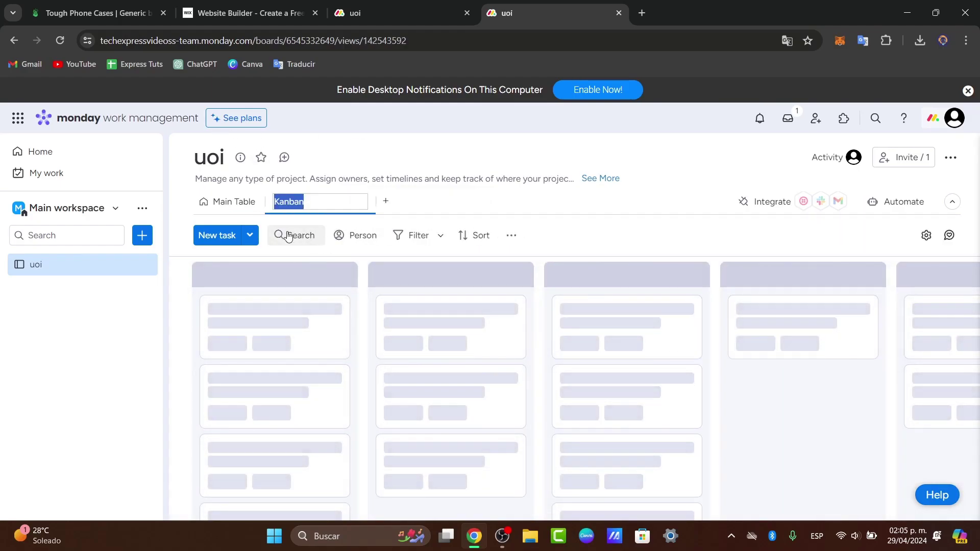
click(247, 212)
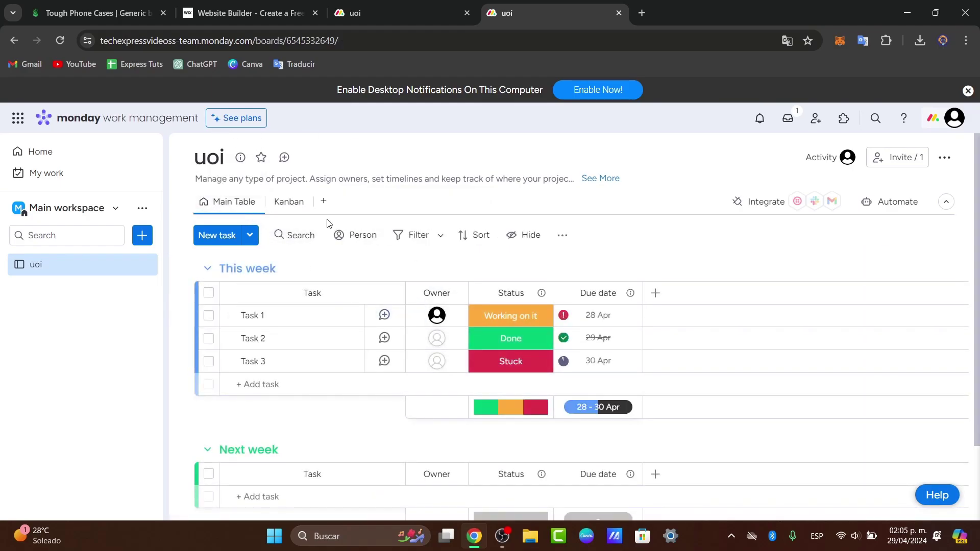
Open the Kanban view, add a Gantt view, then go back to Main Table
click(284, 206)
click(324, 201)
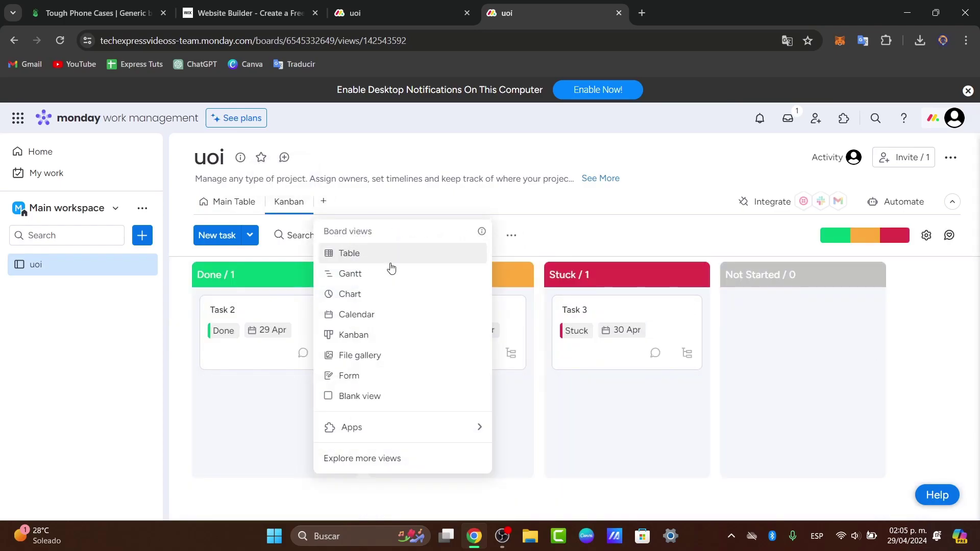
click(376, 276)
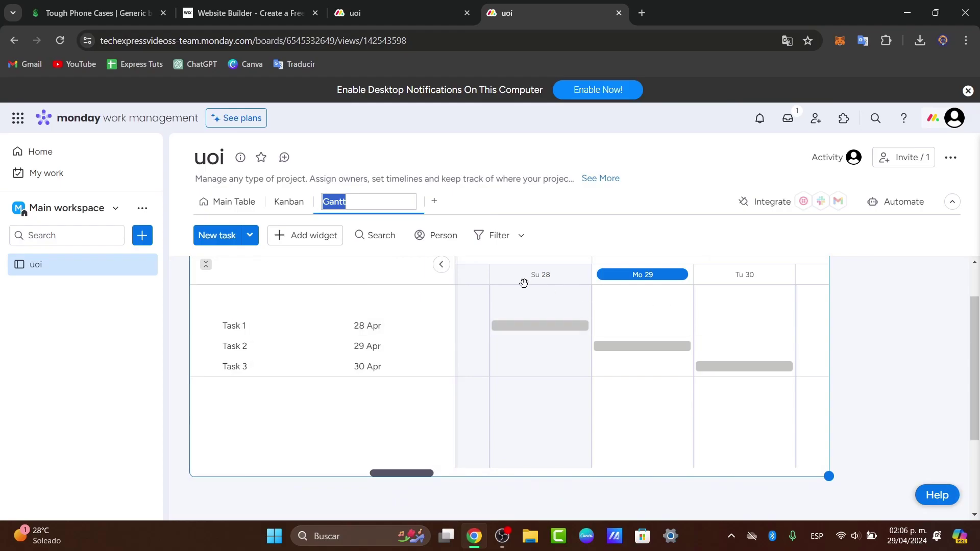
click(289, 203)
click(230, 202)
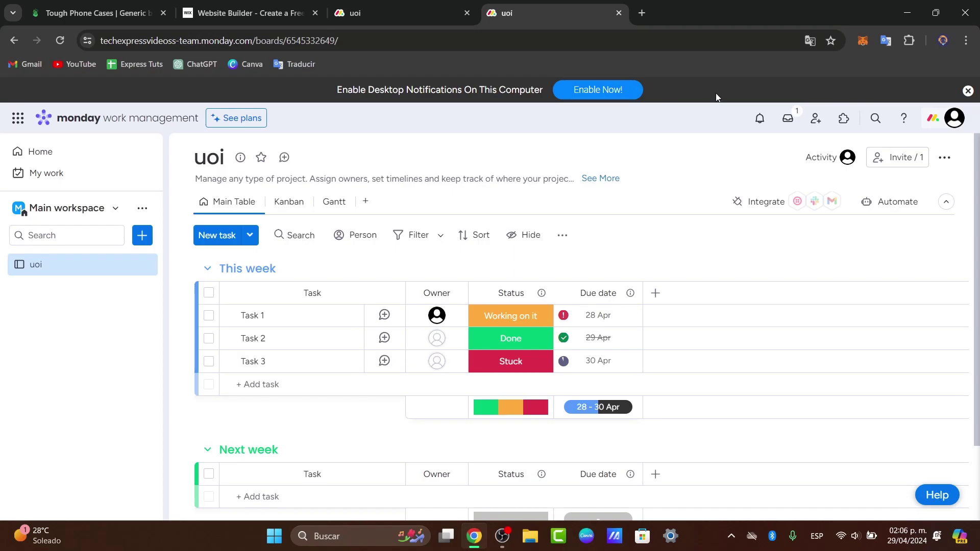
View the inbox update feed, close it, and dismiss the desktop notifications banner
click(788, 118)
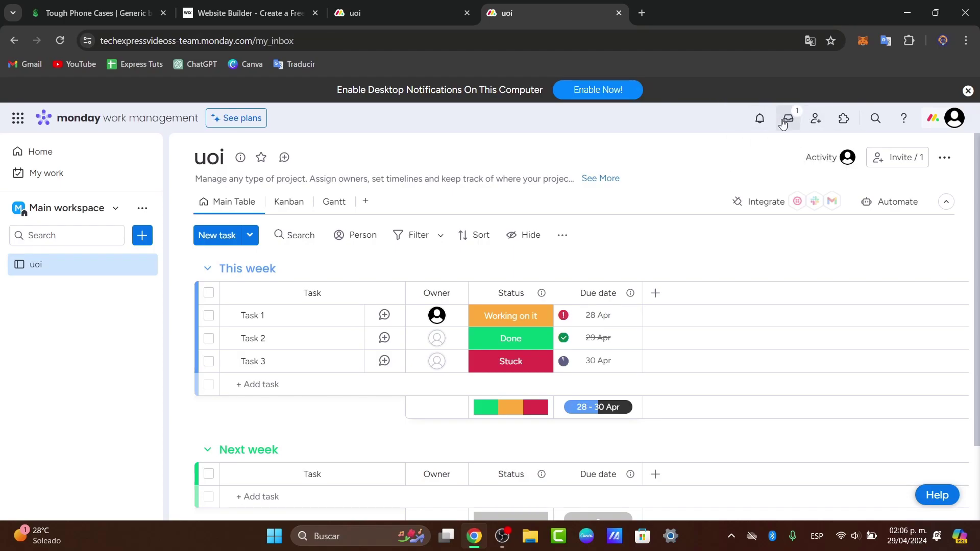
click(680, 148)
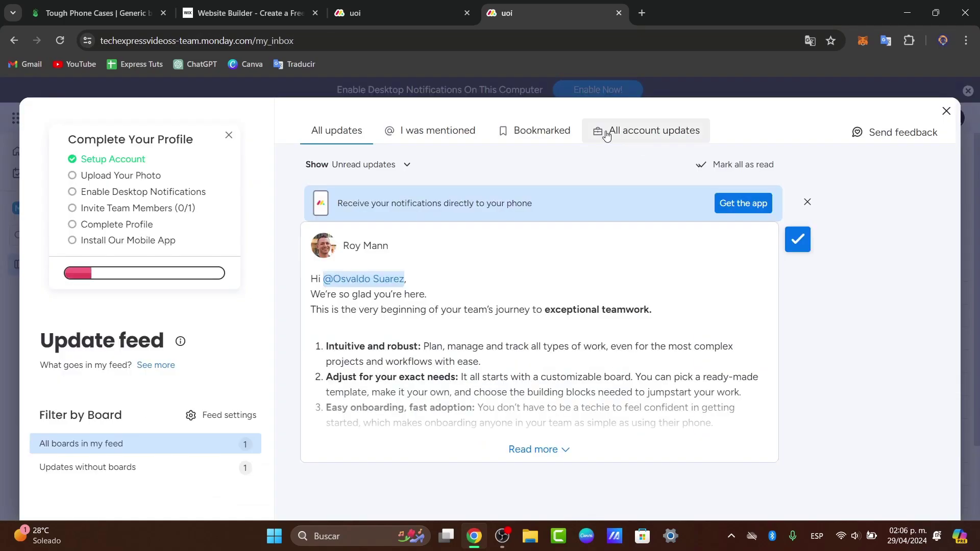
click(946, 112)
click(968, 91)
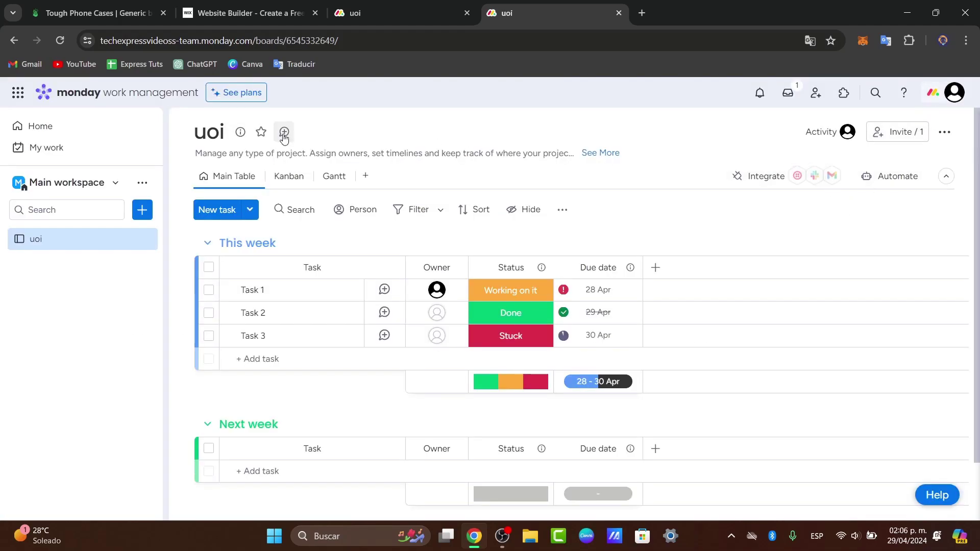
Request the Free plan downgrade, acknowledge the remaining 14-day Pro trial, and close the plans
click(442, 4)
scroll(888, 201, up, 15)
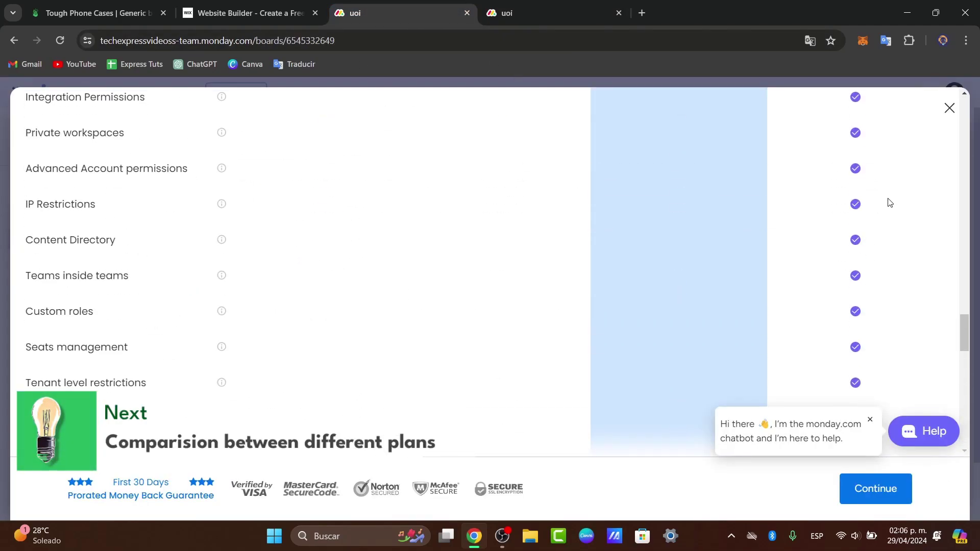
scroll(888, 201, up, 10)
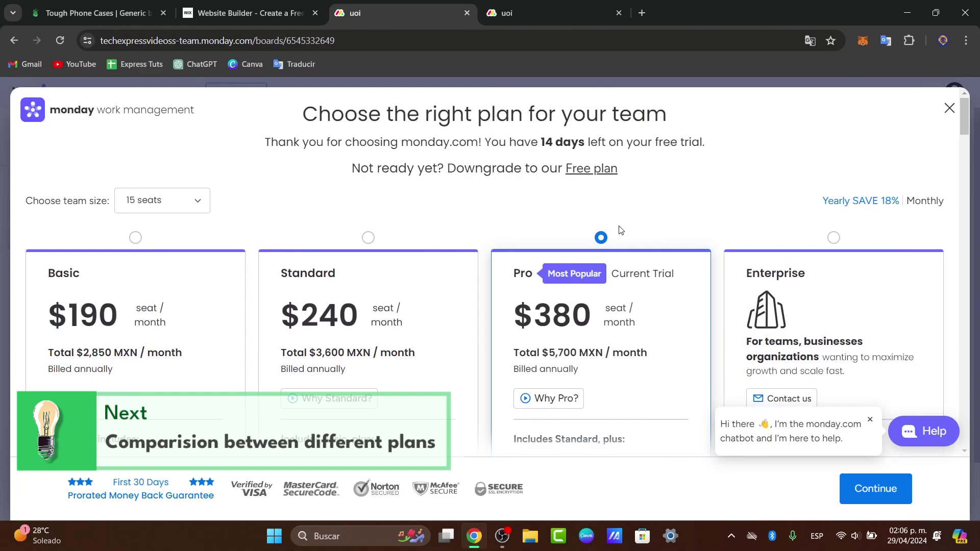
click(598, 174)
drag(550, 198, 681, 233)
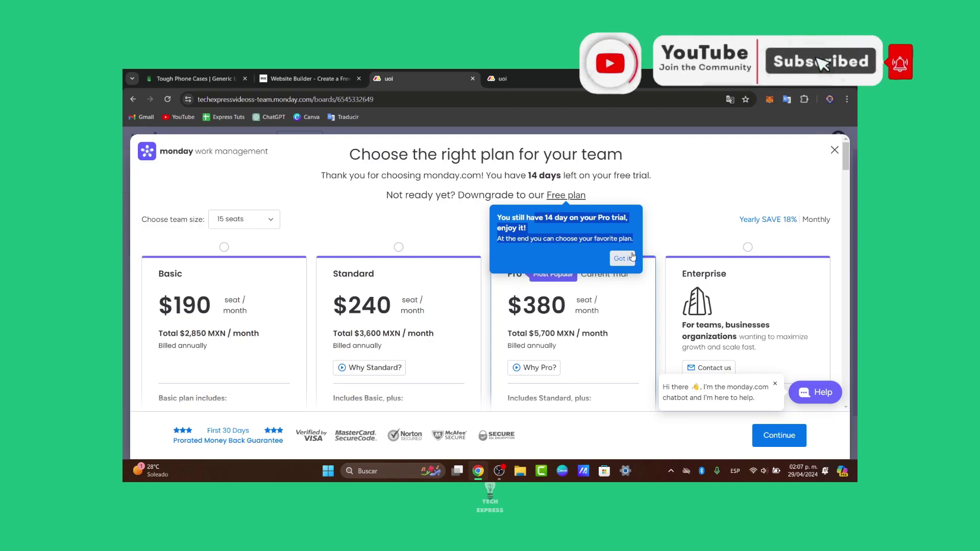
click(623, 258)
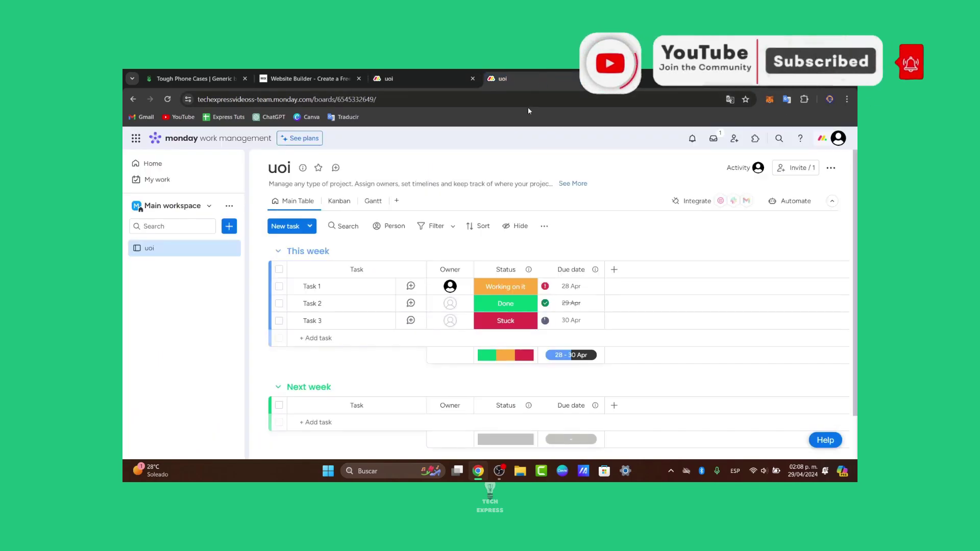